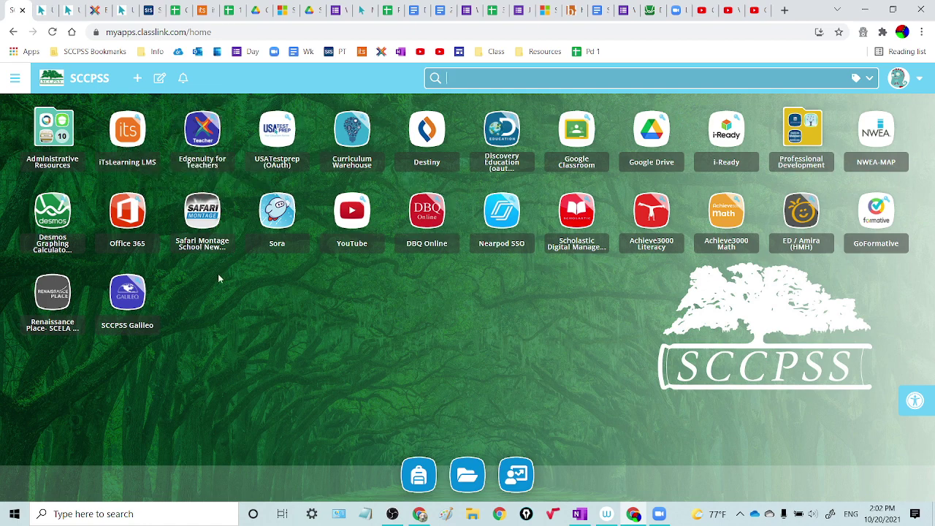
# - Launch the iTsLearning LMS tile from ClassLink and switch to its new dashboard tab
pyautogui.click(126, 139)
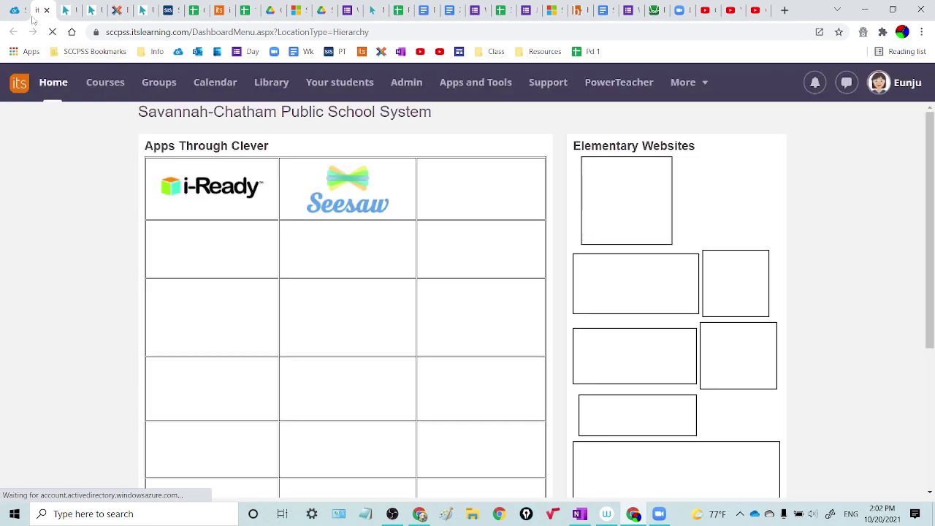
pyautogui.click(16, 10)
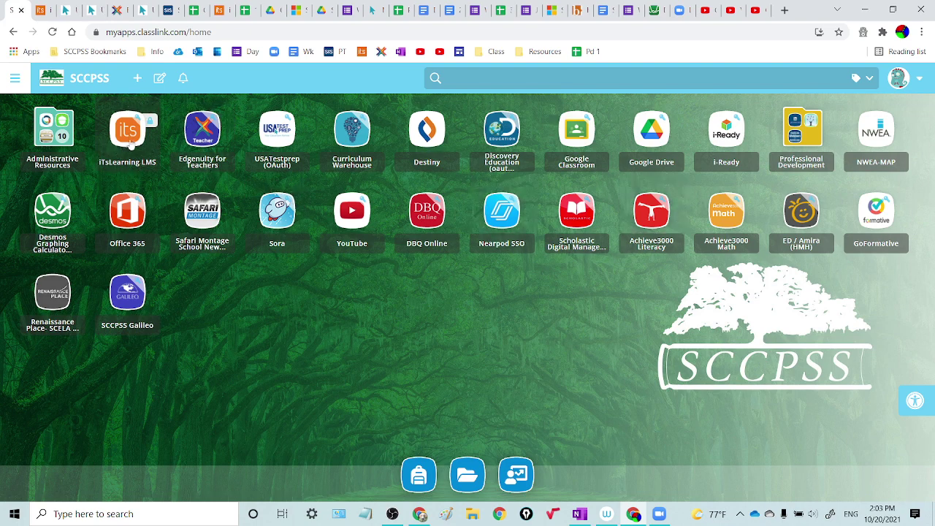
pyautogui.moveTo(132, 139)
pyautogui.mouseDown()
pyautogui.moveTo(192, 227)
pyautogui.moveTo(132, 135)
pyautogui.mouseUp()
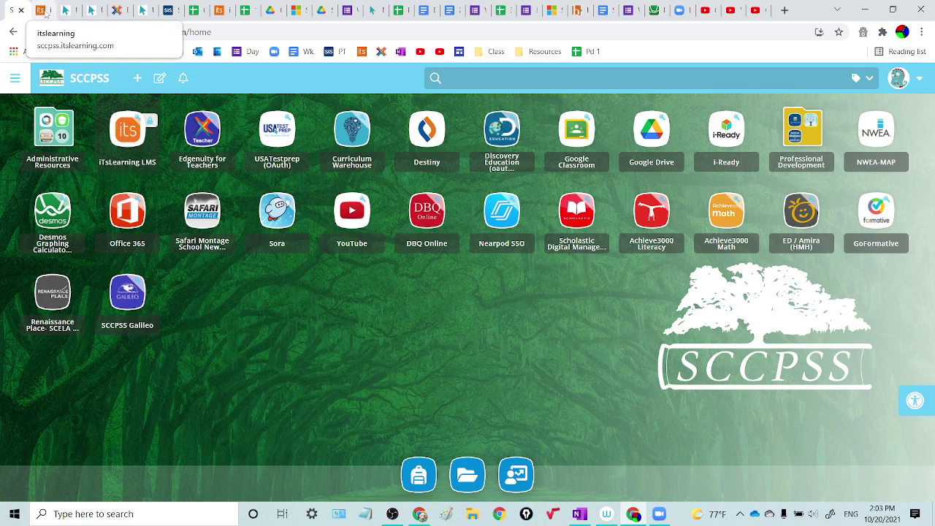
pyautogui.click(40, 10)
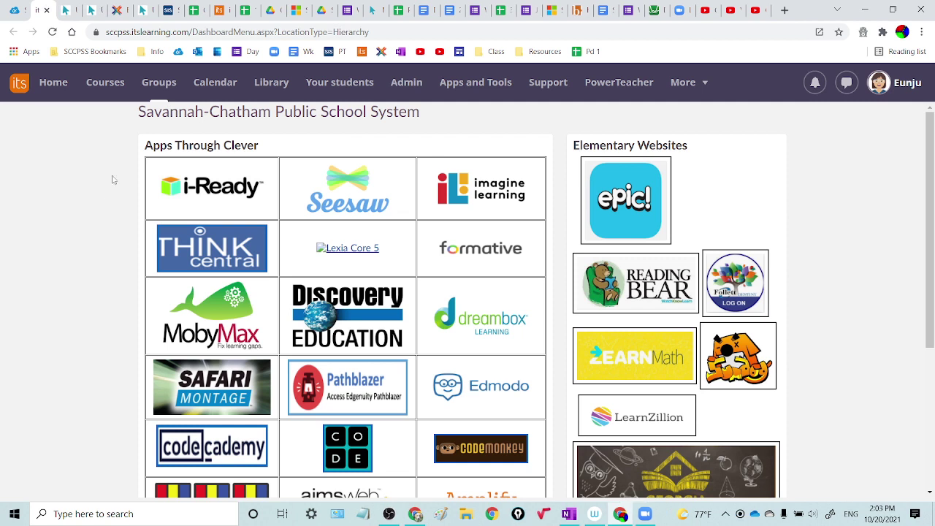
# - Go to the itslearning Home course cards and browse the starred period classes
pyautogui.click(52, 86)
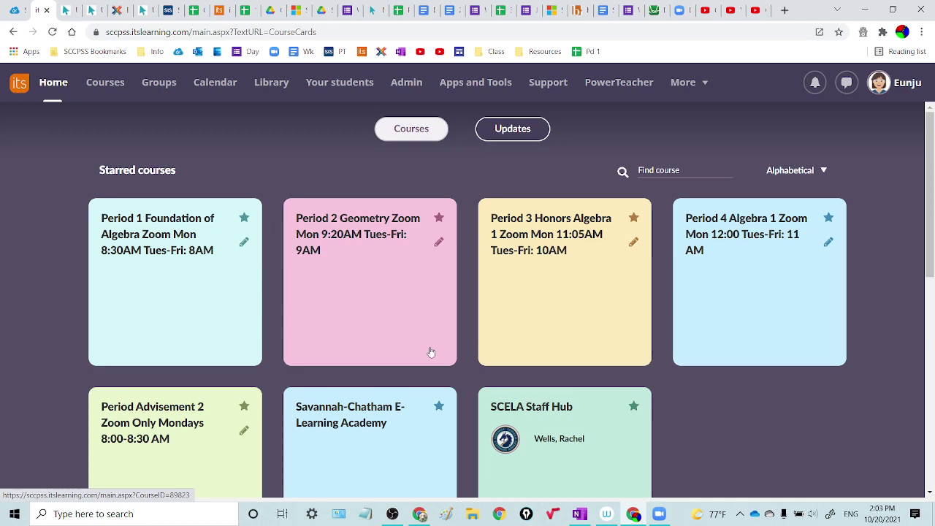
pyautogui.scroll(-4, 431, 352)
pyautogui.scroll(-3, 394, 332)
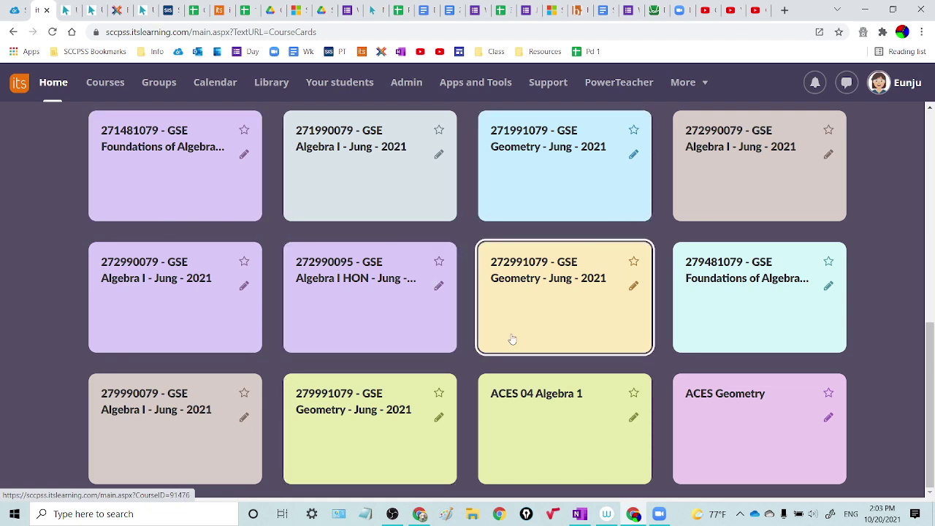
pyautogui.scroll(1, 512, 340)
pyautogui.scroll(4, 512, 340)
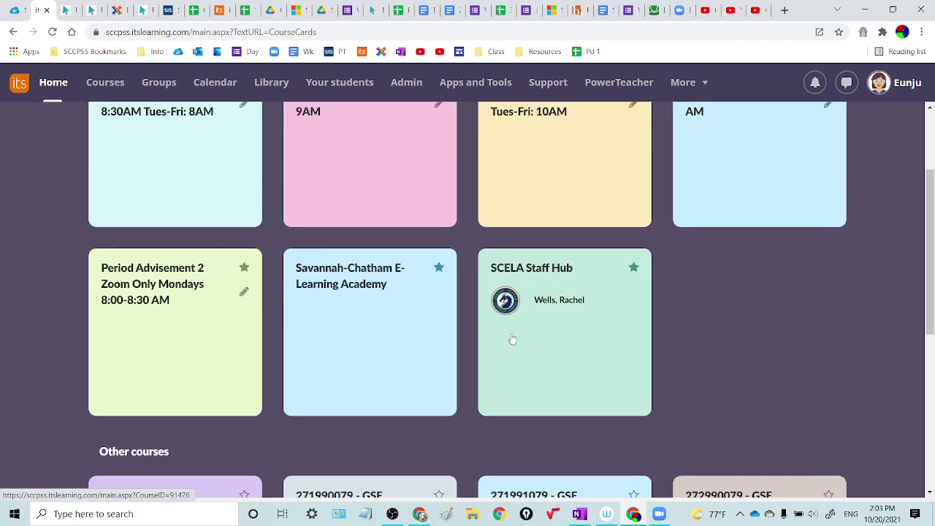
pyautogui.scroll(2, 512, 340)
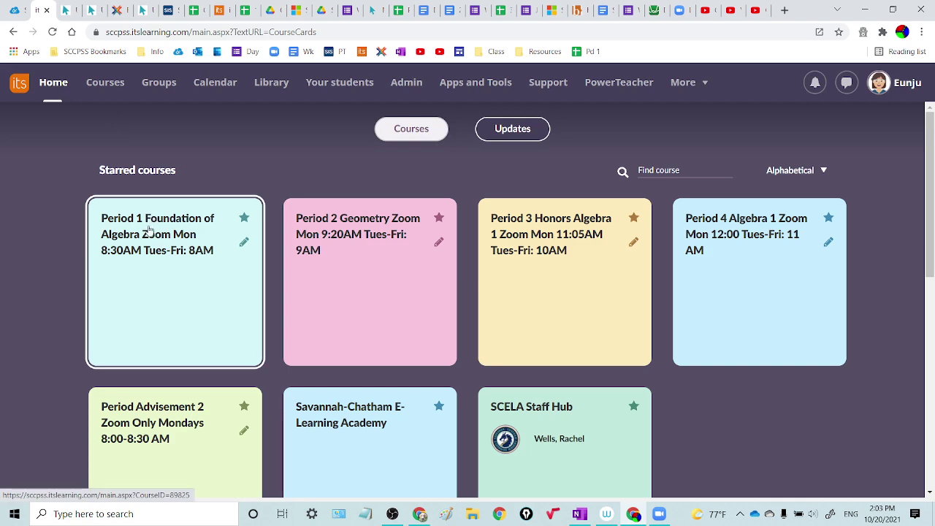
# - Open the Period 2 Geometry Zoom course and review its announcements, plans and events
pyautogui.click(344, 236)
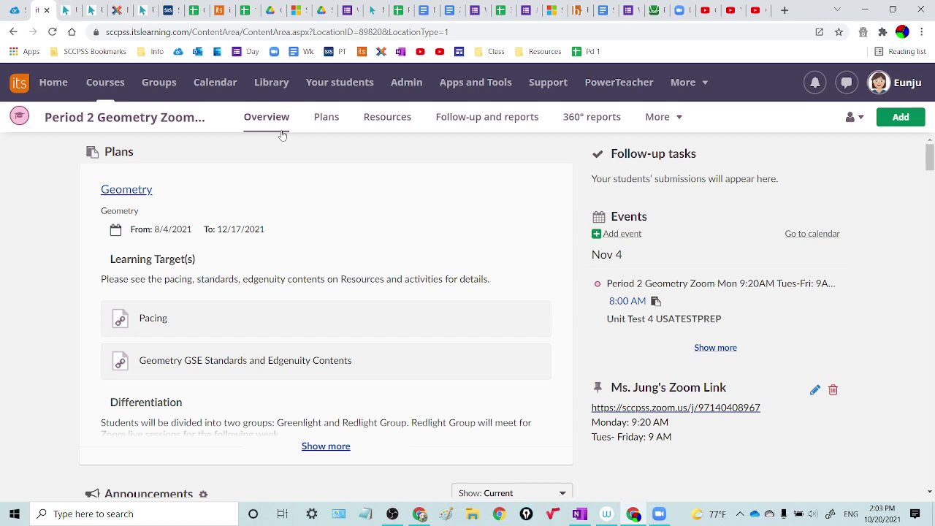
pyautogui.scroll(-3, 274, 171)
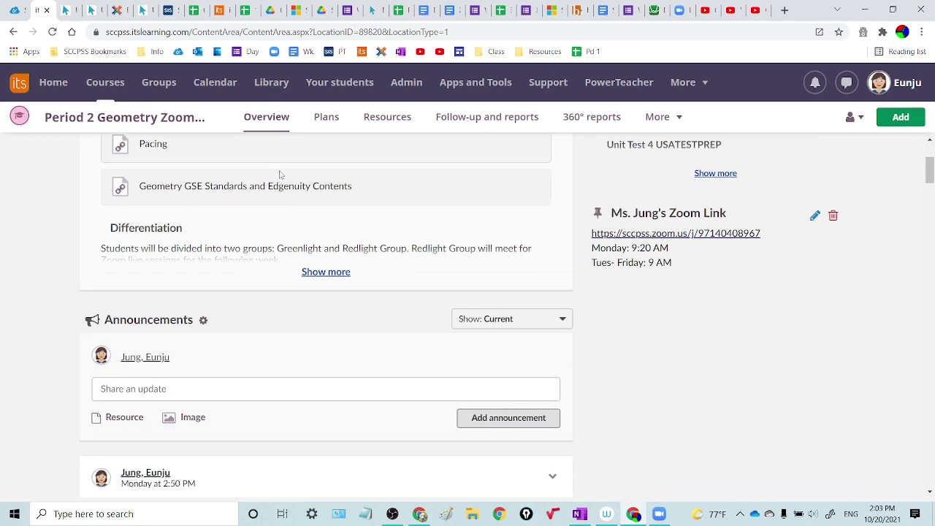
pyautogui.scroll(-3, 257, 300)
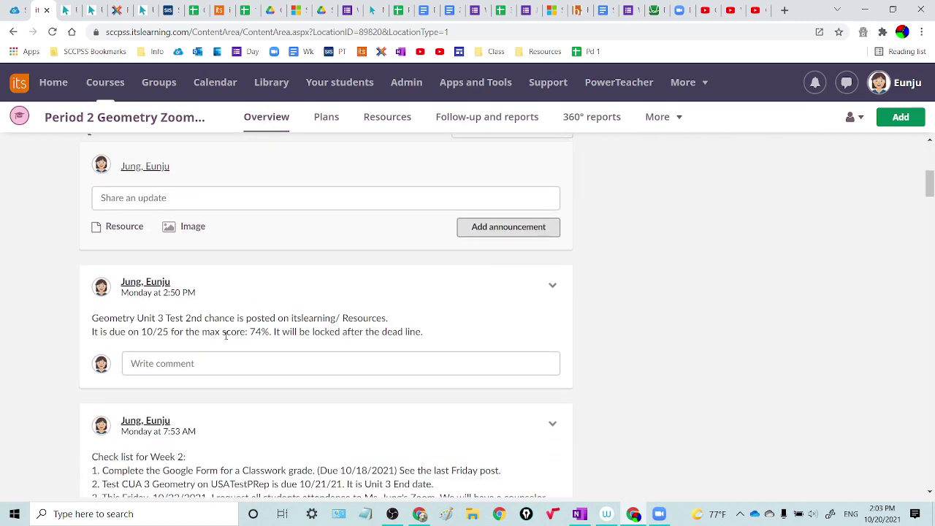
pyautogui.scroll(-1, 225, 334)
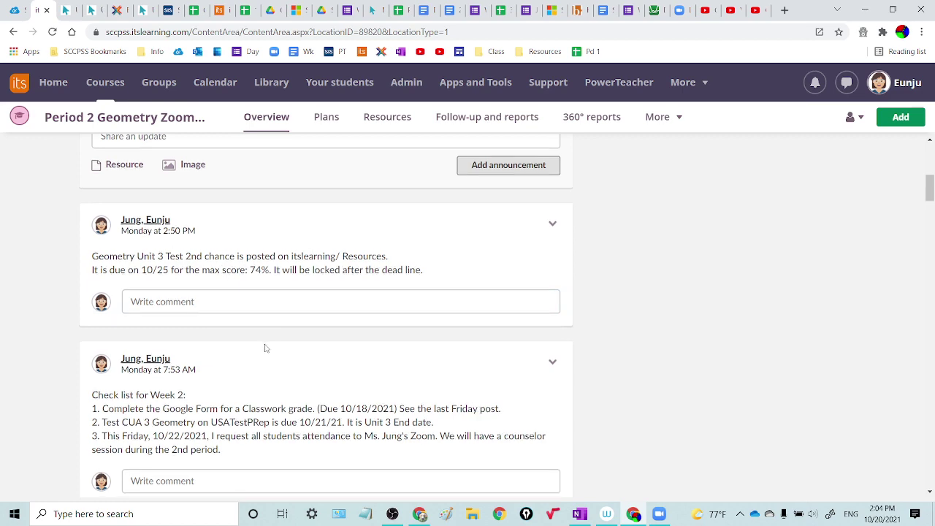
pyautogui.scroll(-2, 263, 343)
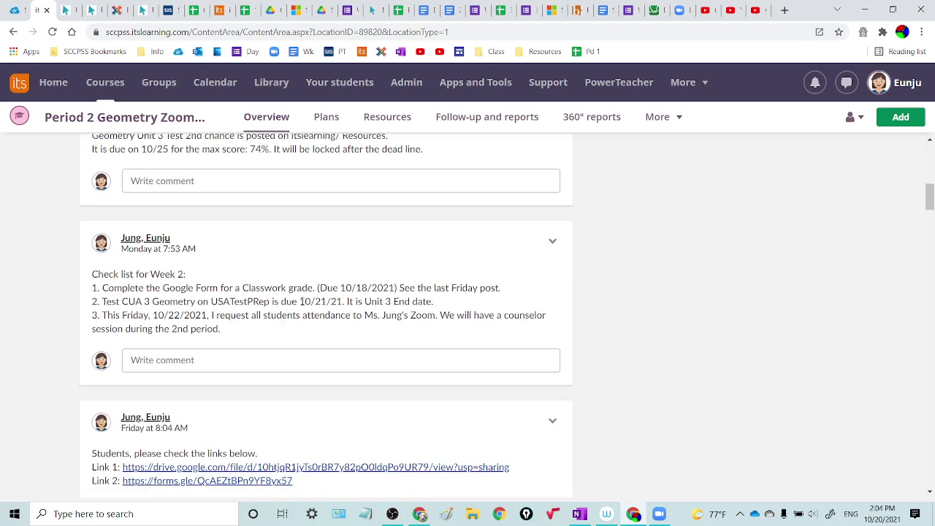
pyautogui.scroll(-2, 301, 302)
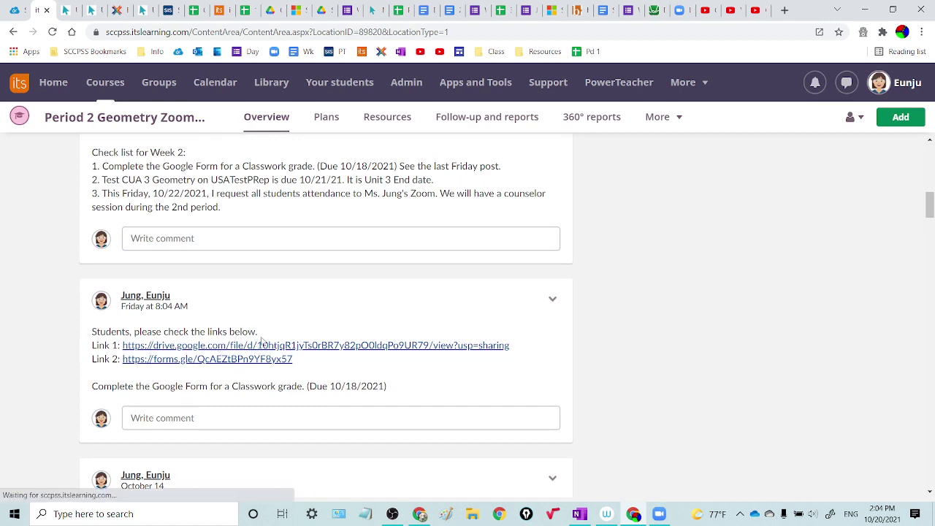
pyautogui.scroll(-2, 285, 379)
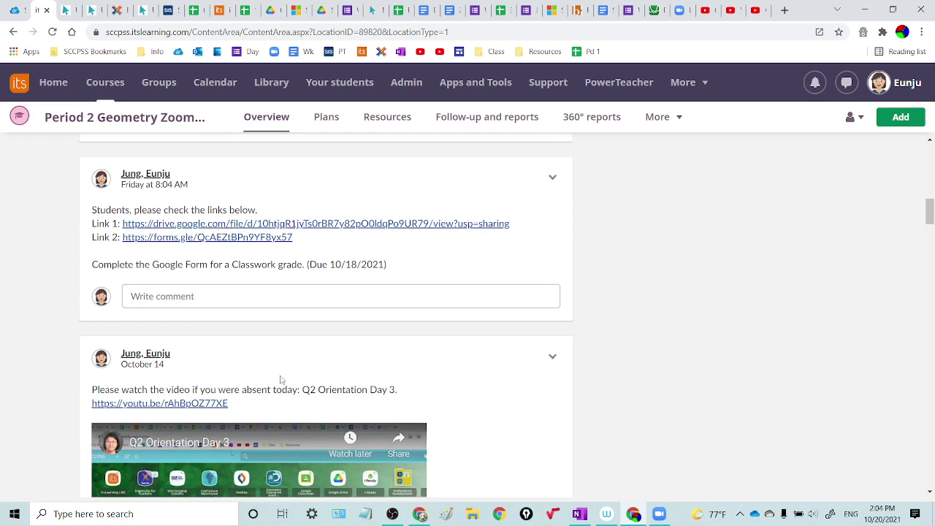
pyautogui.scroll(-3, 282, 380)
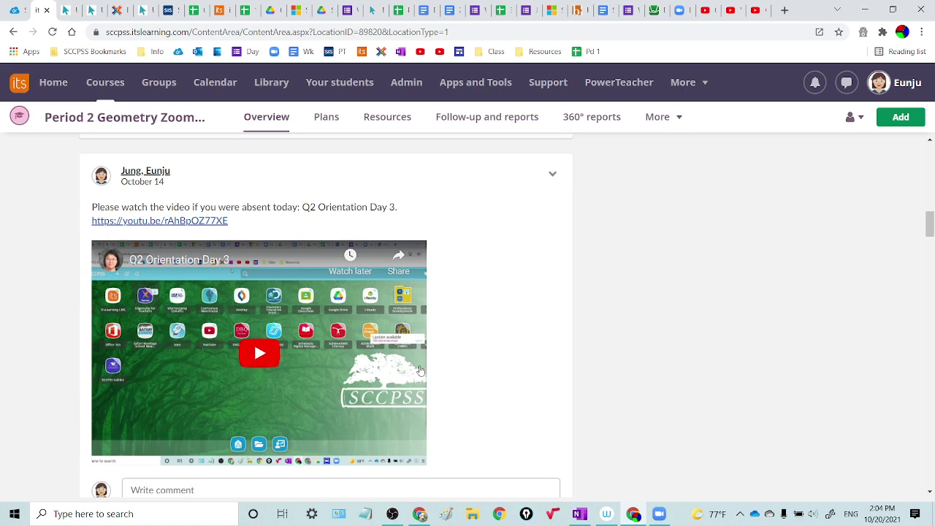
pyautogui.scroll(3, 442, 332)
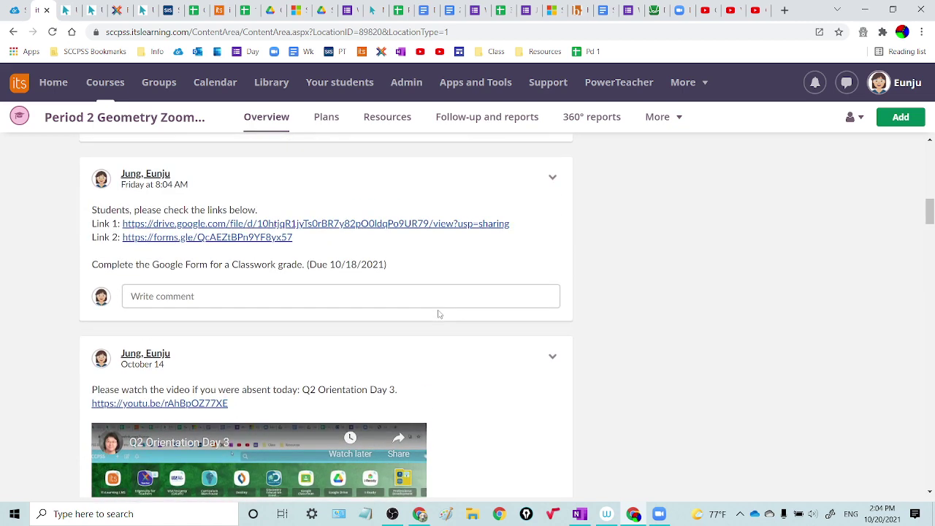
pyautogui.scroll(1, 438, 310)
pyautogui.scroll(3, 438, 309)
pyautogui.scroll(2, 416, 314)
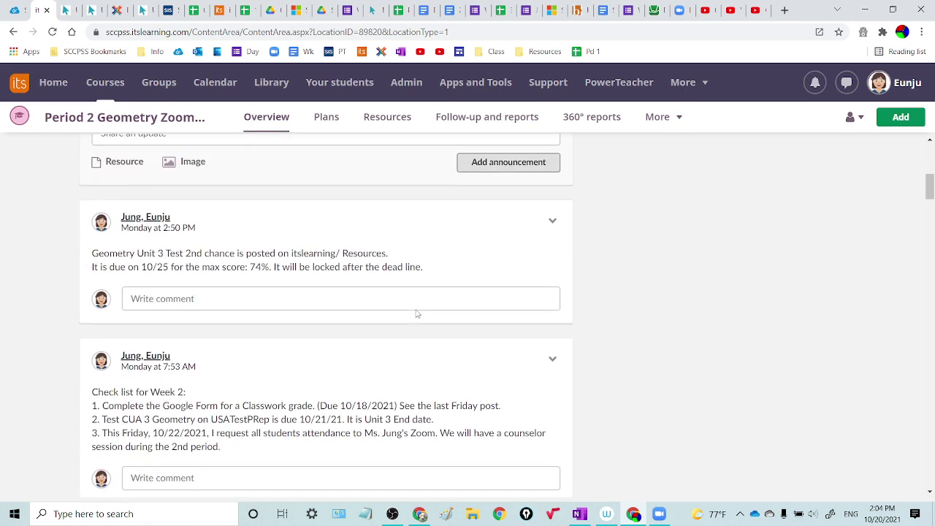
pyautogui.scroll(3, 416, 314)
pyautogui.scroll(1, 395, 313)
pyautogui.scroll(1, 383, 312)
pyautogui.scroll(2, 383, 313)
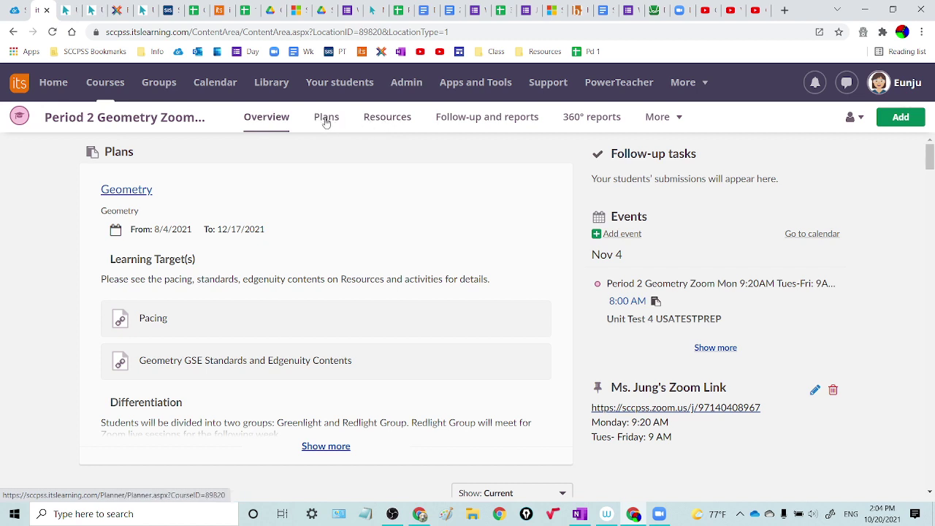
# - Show the course Resources list with its folders, links, Pacing Guide and Course Syllabus
pyautogui.click(388, 120)
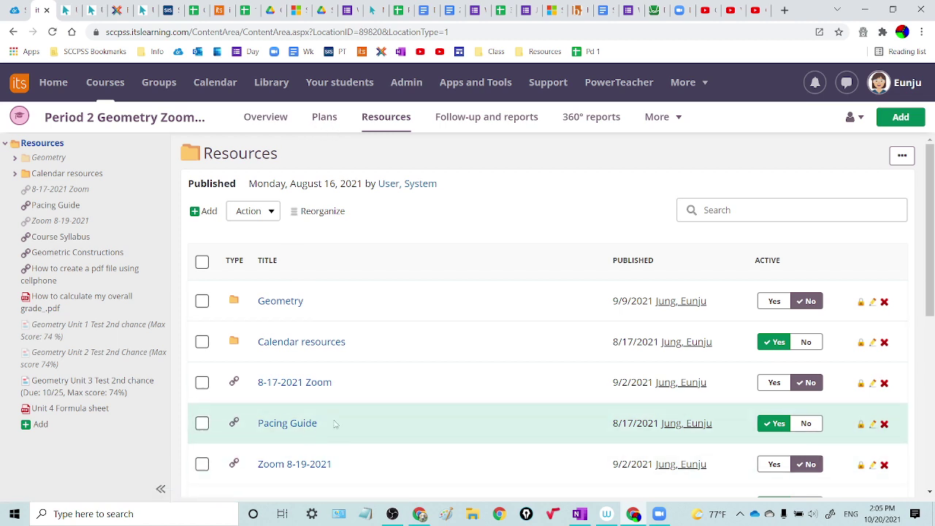
pyautogui.scroll(-1, 303, 425)
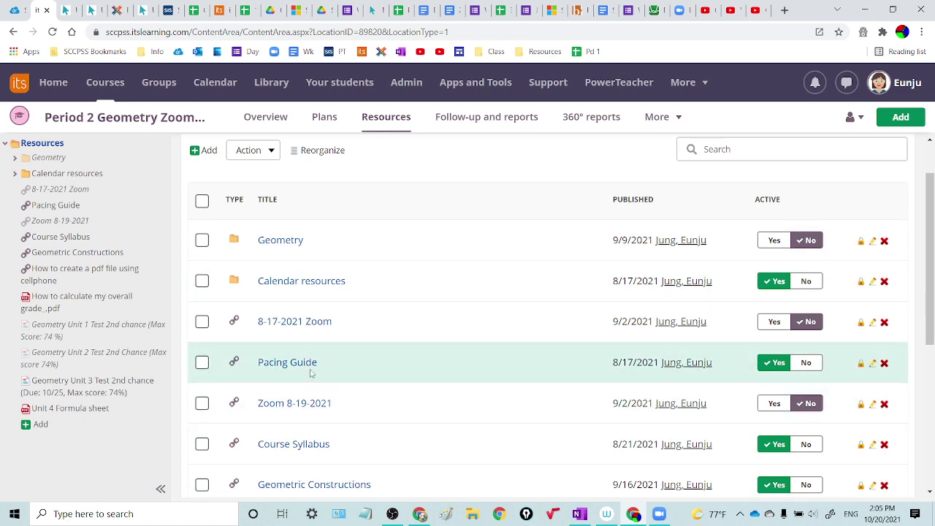
pyautogui.scroll(-2, 372, 376)
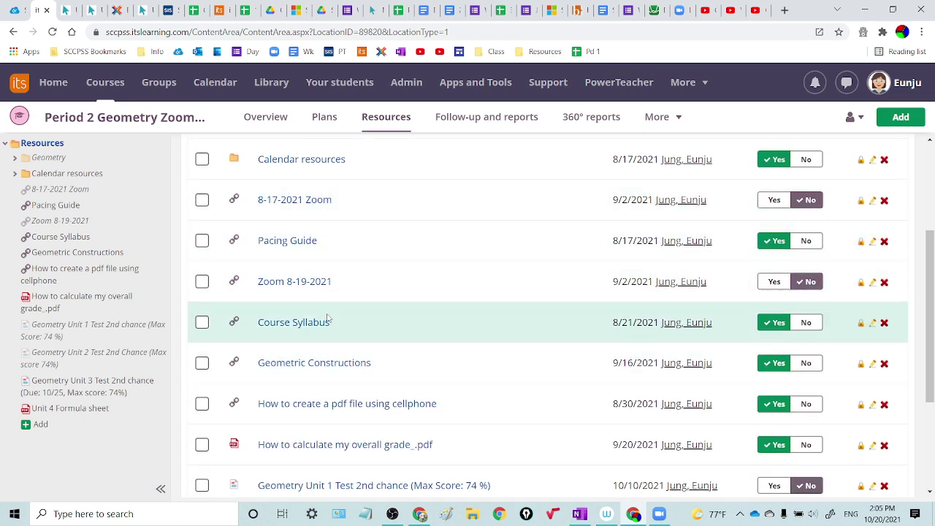
pyautogui.scroll(-1, 380, 357)
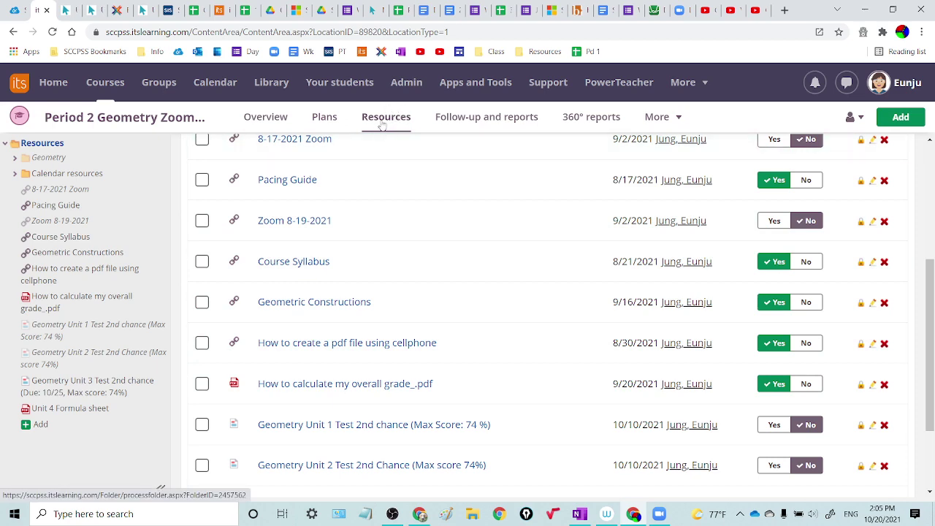
pyautogui.scroll(-1, 451, 263)
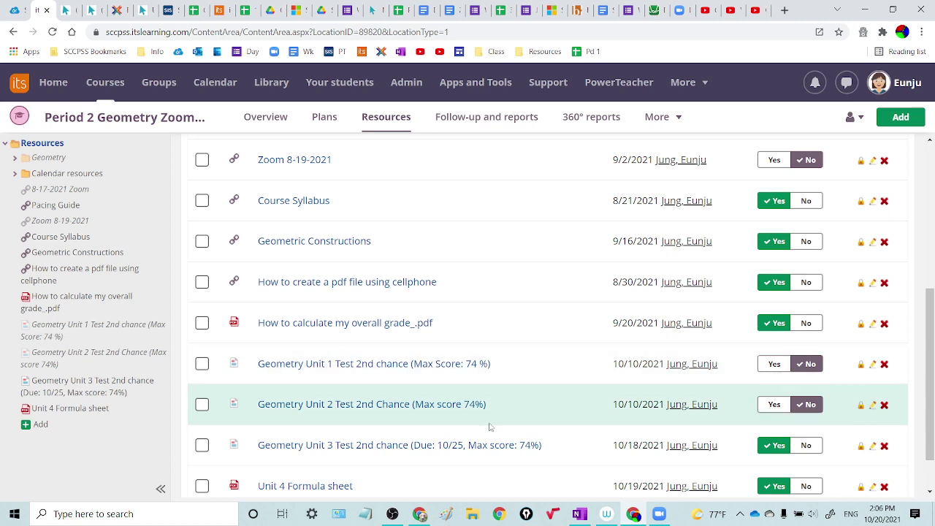
pyautogui.scroll(-2, 497, 415)
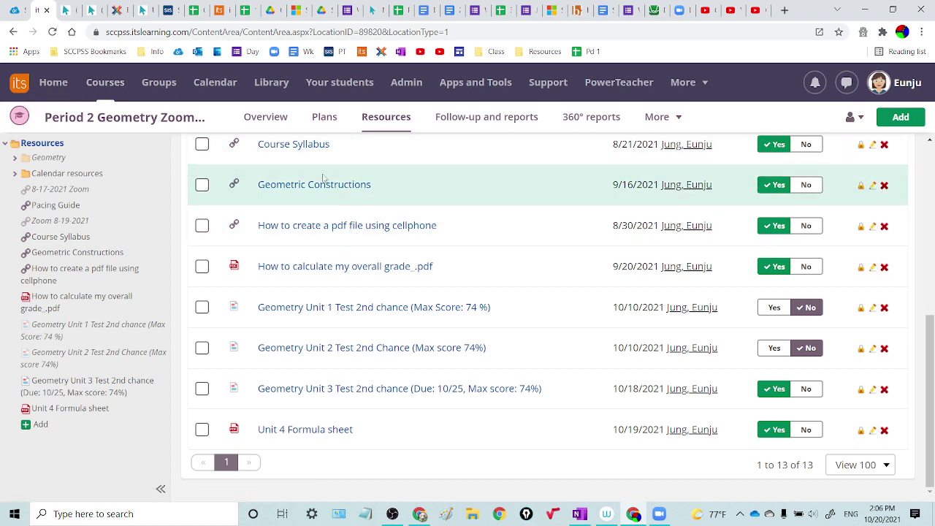
pyautogui.scroll(2, 389, 230)
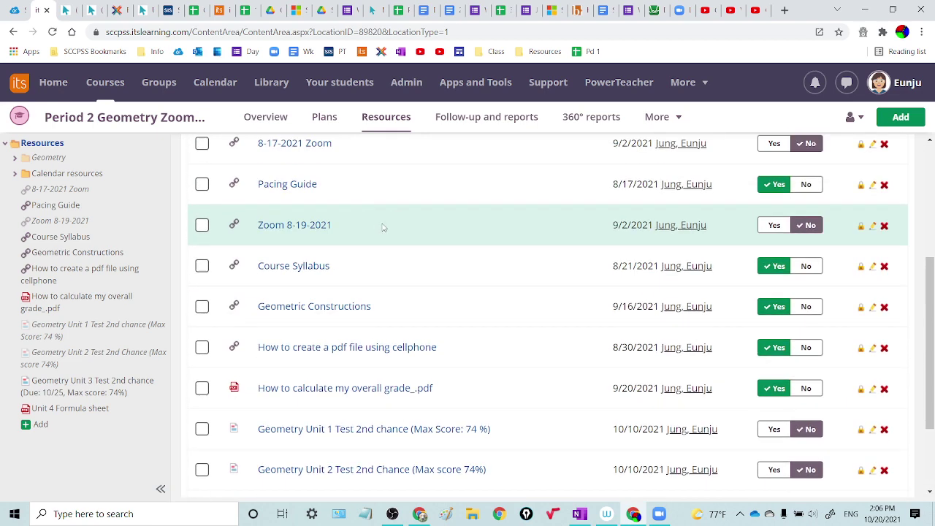